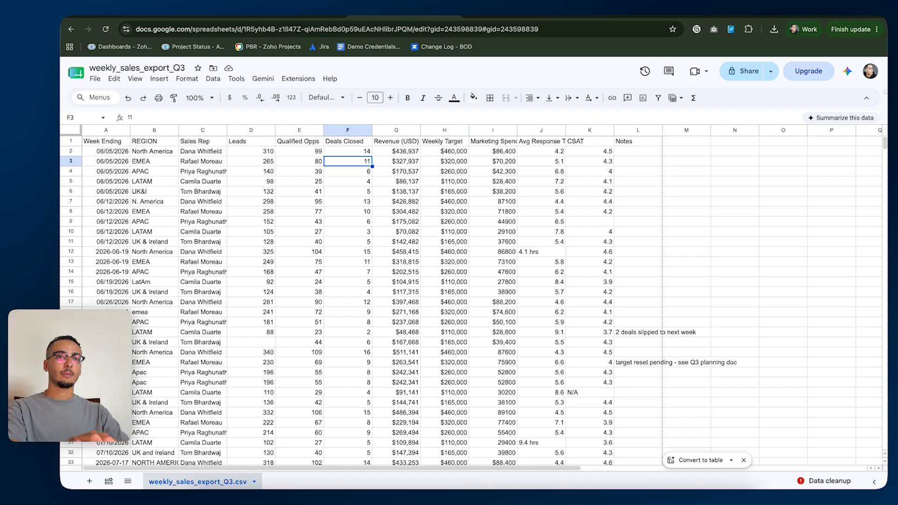
left_click(95, 79)
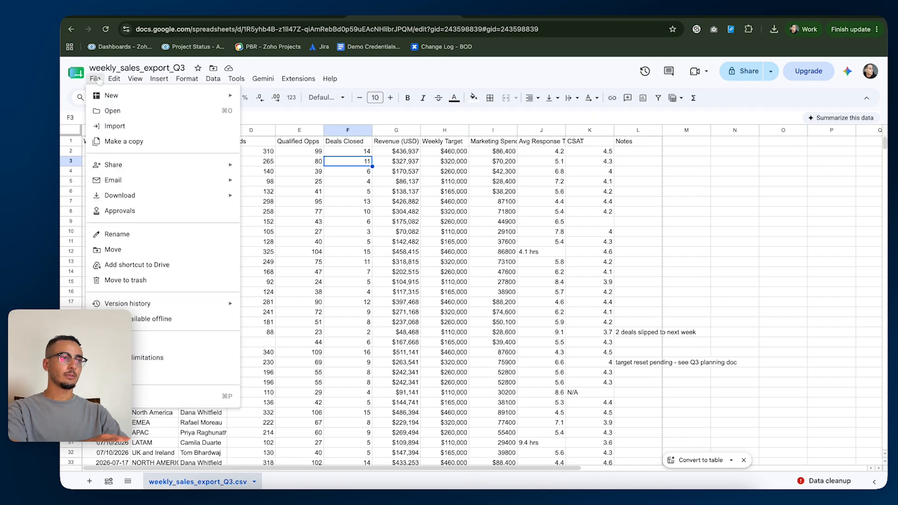
left_click(592, 83)
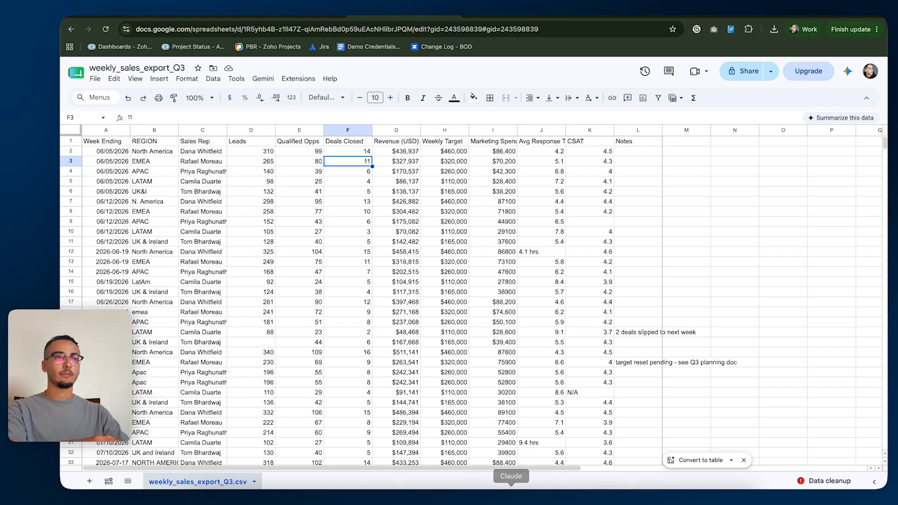
Open the Claude download page in a new browser tab.
key("ctrl+t")
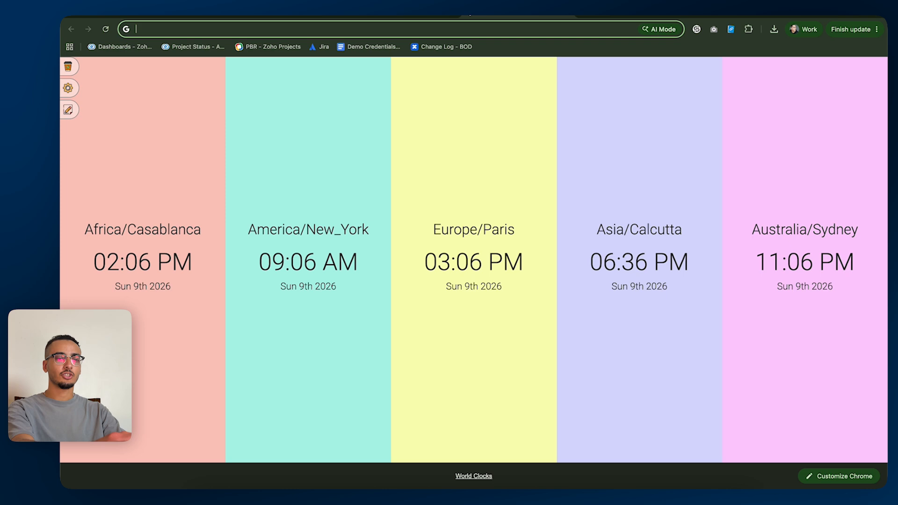
type("claude down")
key("Return")
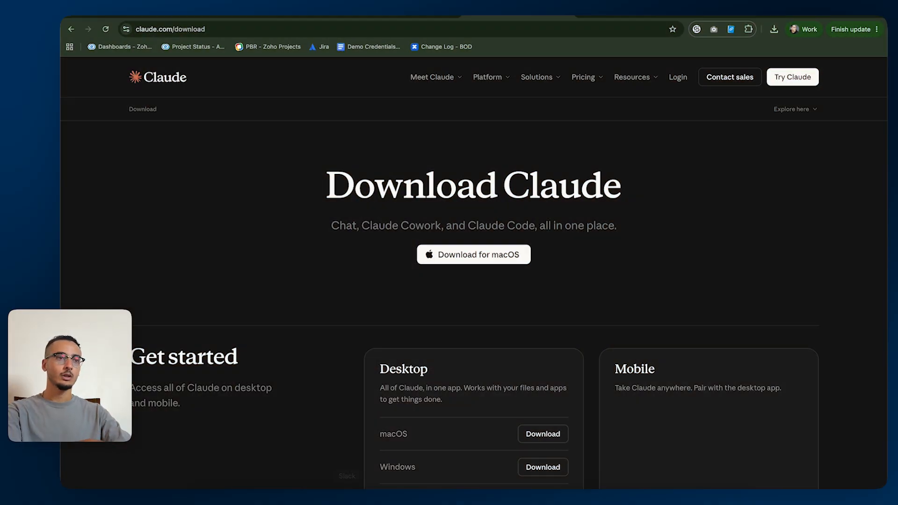
Switch to Claude and request a really pretty dashboard from weekly_sales_export_Q3.csv, as a live artifact that updates with new reports and can be shared with teammates.
left_click(512, 498)
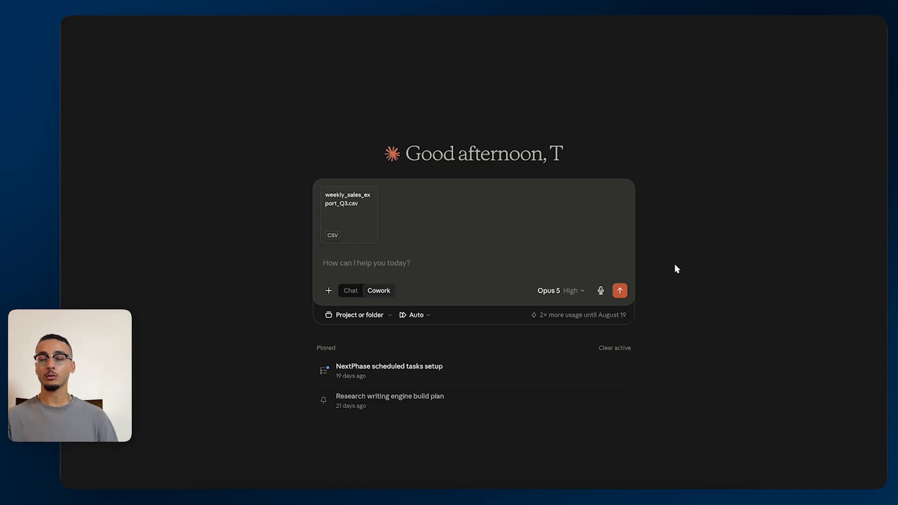
type("I want you to make me a really pretty dashboard that represents this data because I need to share this with some of my teammates. Ideally, this would live on a live artifact that gets updated as I have new reports.")
key("Return")
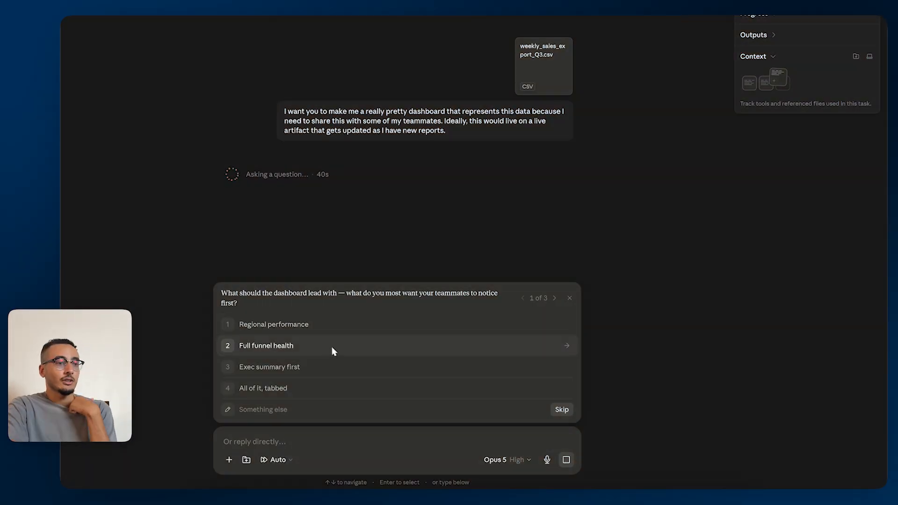
Answer Claude's questions with a custom lead focus, "Clean silently + note it" for data issues and "Light, clean corporate" for visual style.
left_click(261, 410)
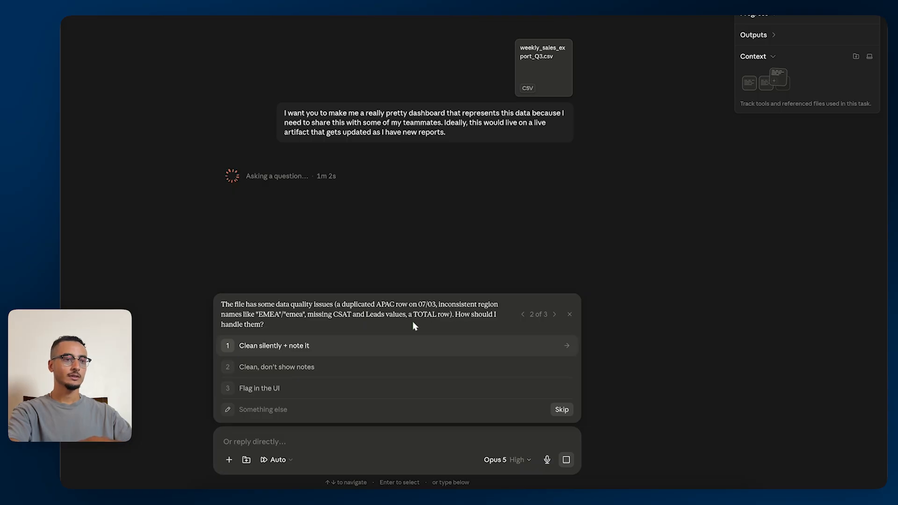
left_click(334, 347)
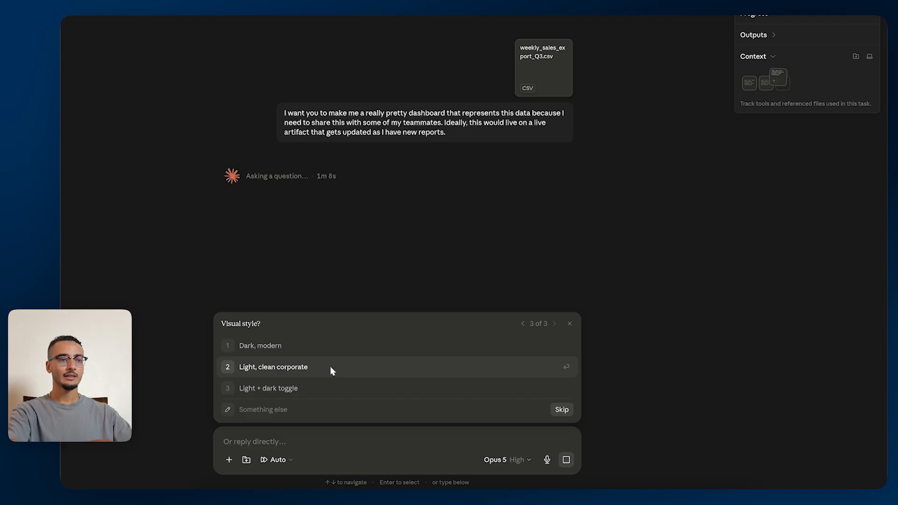
left_click(331, 368)
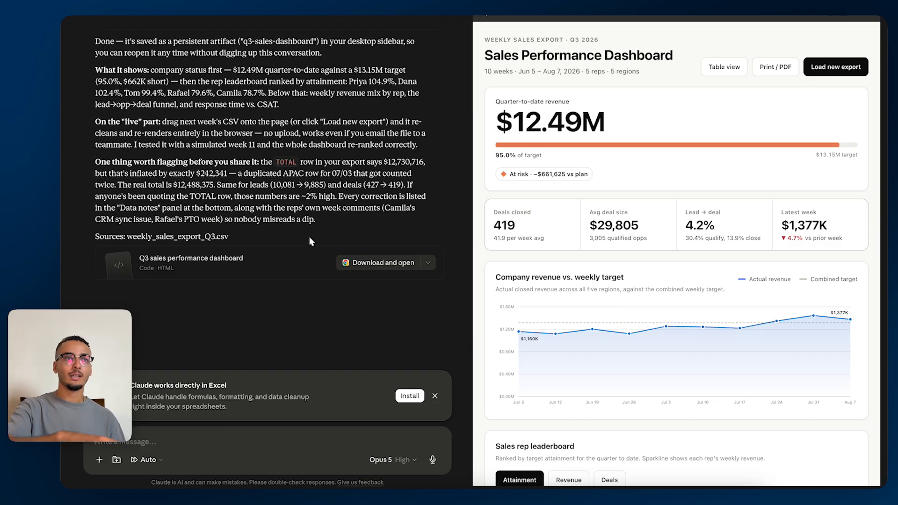
Pop the Q3 Sales Dashboard out into its own window and enlarge it to fill the screen.
left_click(844, 15)
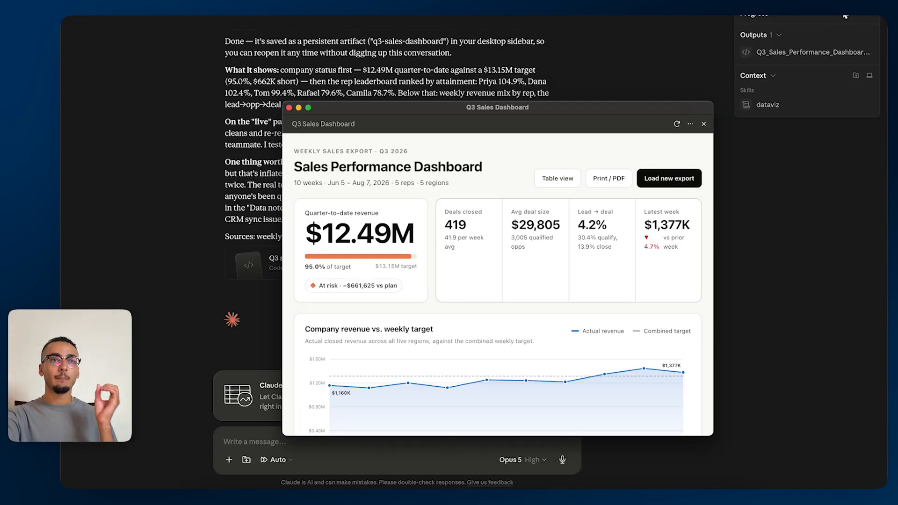
double_click(510, 112)
scroll(464, 243, "down", 15)
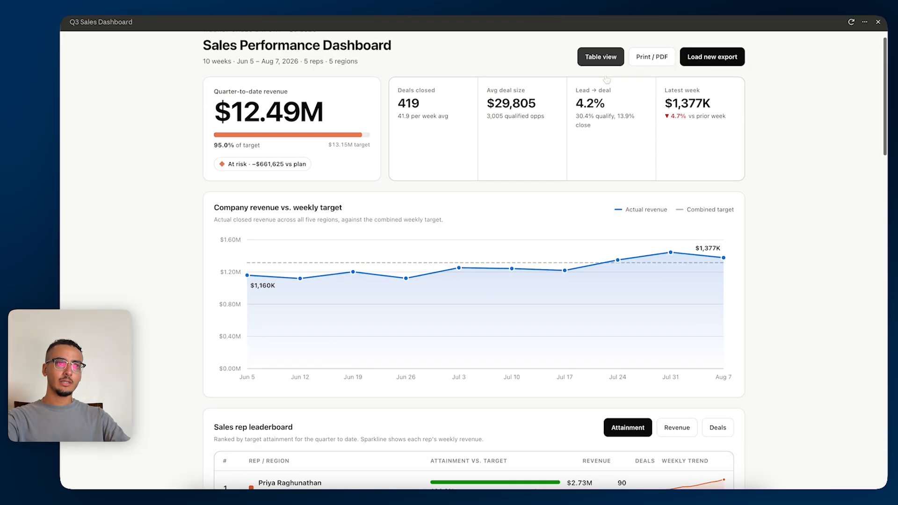
Examine the dashboard's overall layout, its quarter-to-date revenue card and the summary metric tiles beside it.
scroll(607, 80, "down", 3)
scroll(258, 115, "up", 18)
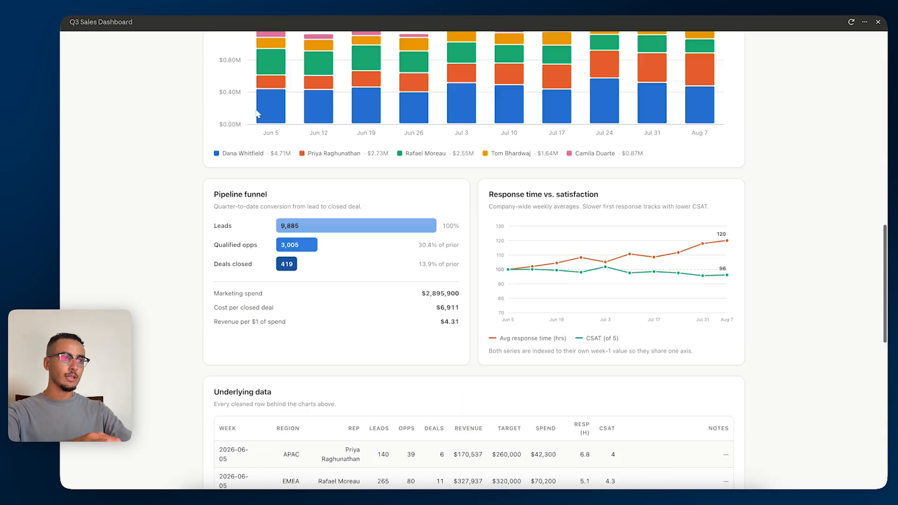
left_click_drag(205, 118, 331, 202)
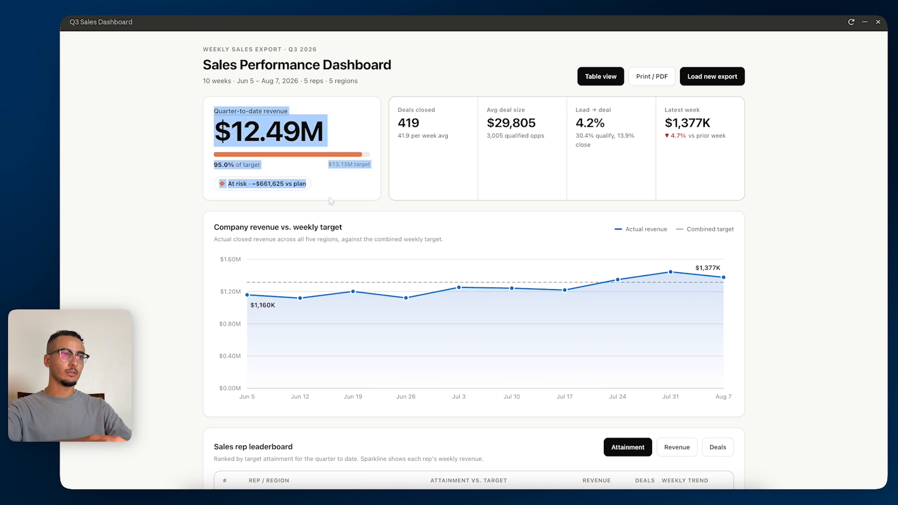
left_click(565, 136)
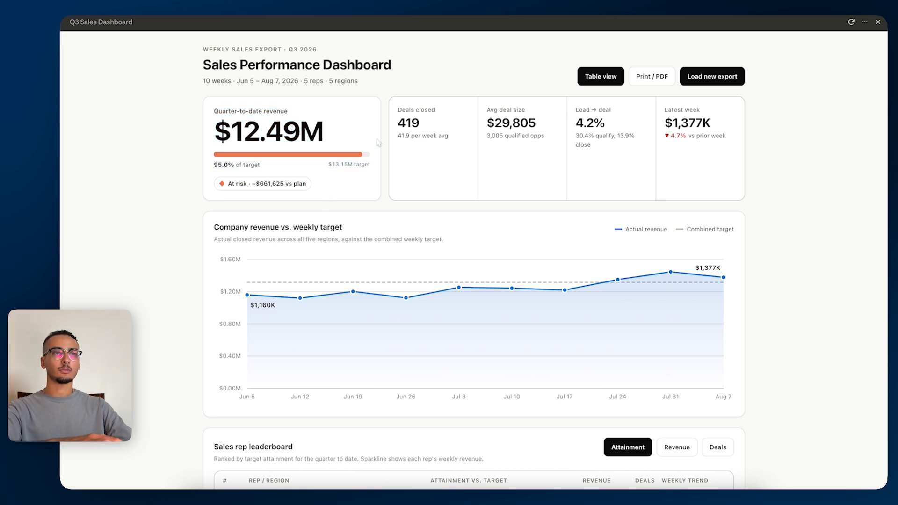
left_click_drag(377, 140, 505, 151)
left_click(612, 151)
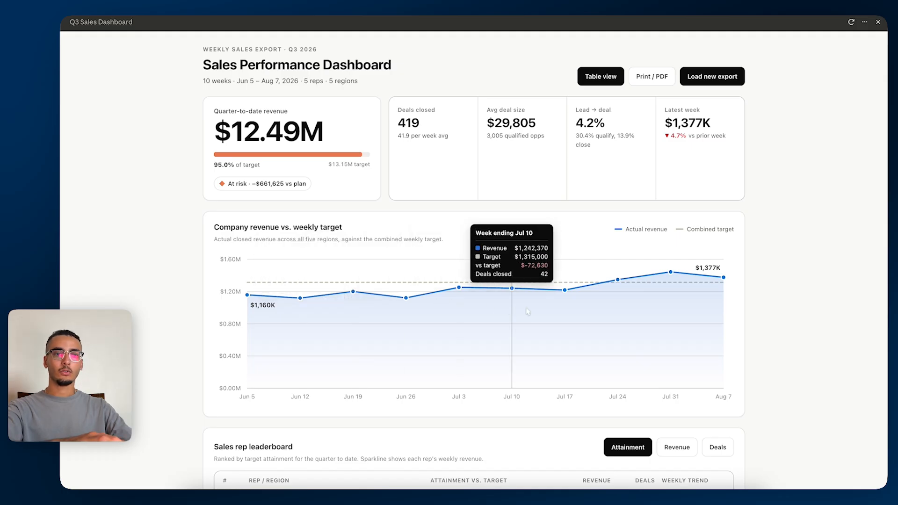
Compare the sales rep leaderboard when ranked by revenue, deals and attainment.
scroll(627, 328, "down", 4)
left_click(677, 299)
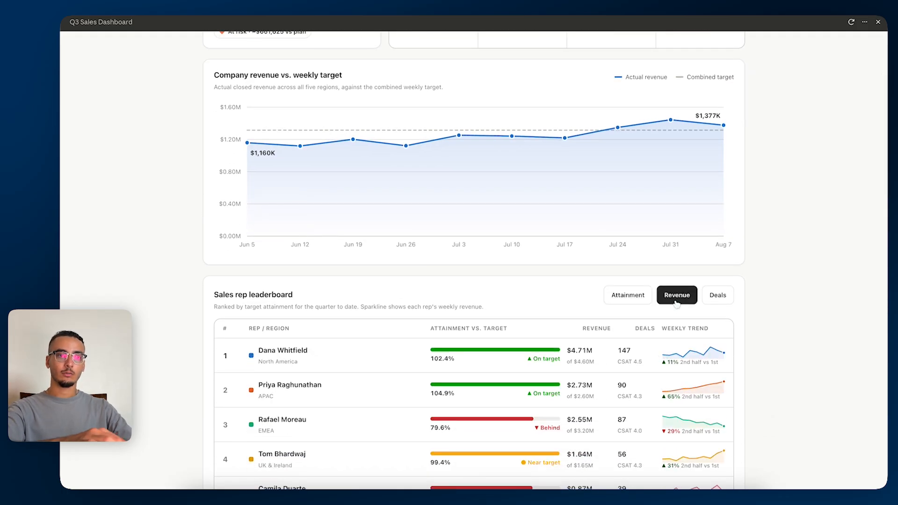
scroll(677, 304, "down", 3)
left_click(726, 187)
left_click(640, 187)
left_click(690, 190)
left_click(716, 188)
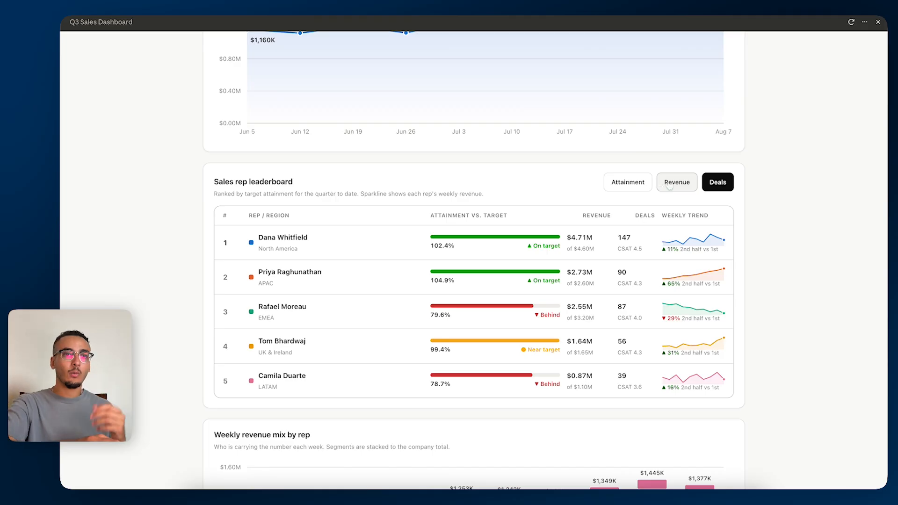
left_click(614, 188)
Review the dashboard's weekly revenue mix, pipeline funnel and response time charts below the leaderboard.
scroll(618, 192, "down", 2)
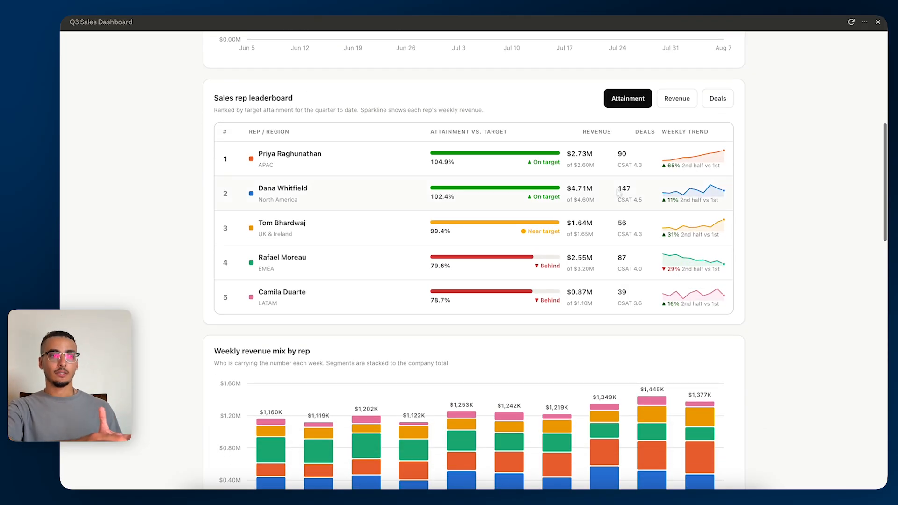
scroll(619, 192, "down", 7)
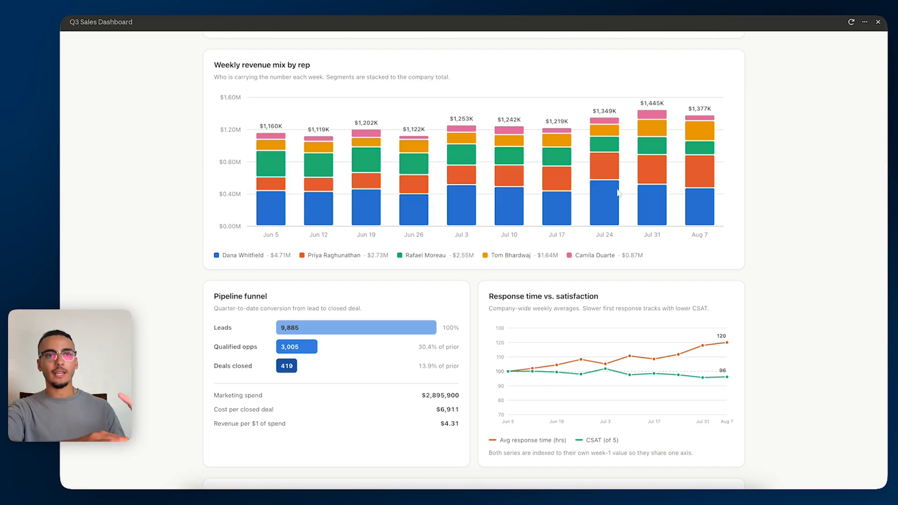
scroll(618, 192, "down", 2)
scroll(618, 193, "up", 7)
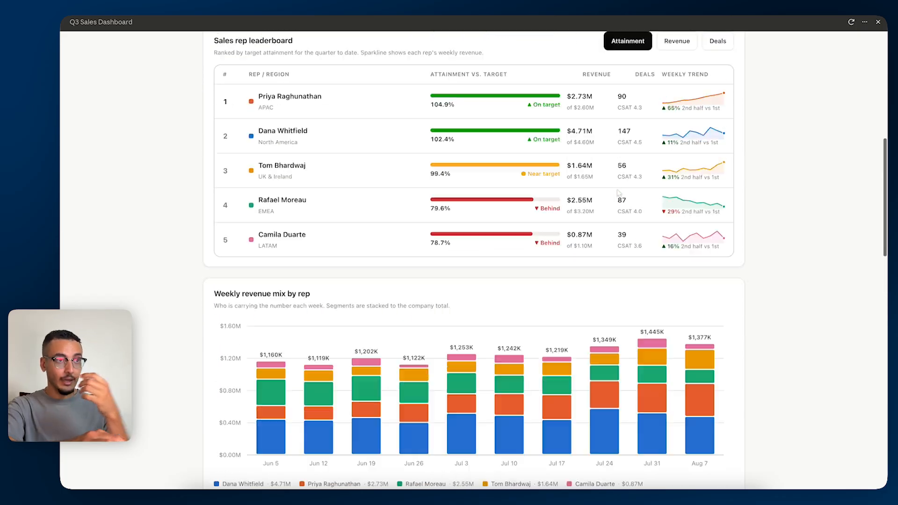
scroll(619, 193, "up", 4)
scroll(608, 211, "down", 2)
scroll(576, 251, "up", 7)
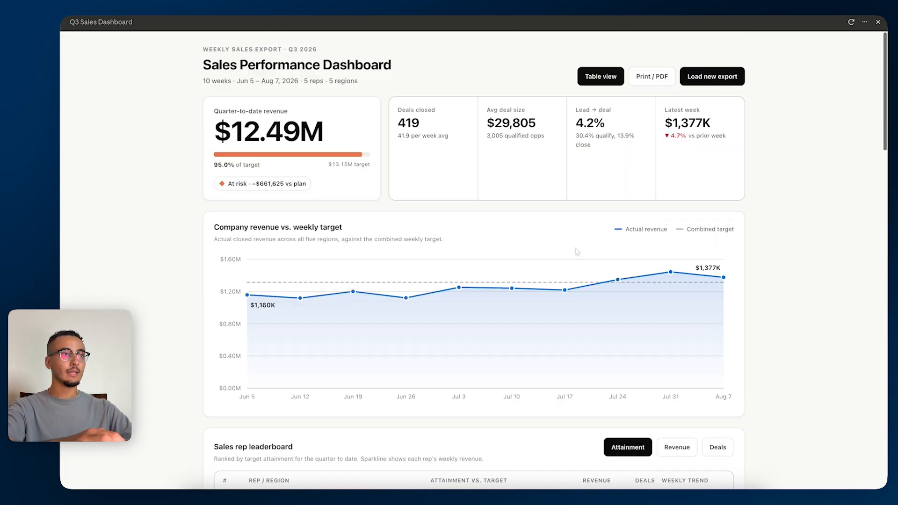
Close the separate dashboard window and reopen the Q3 Sales Dashboard artifact beside its conversation.
left_click(865, 23)
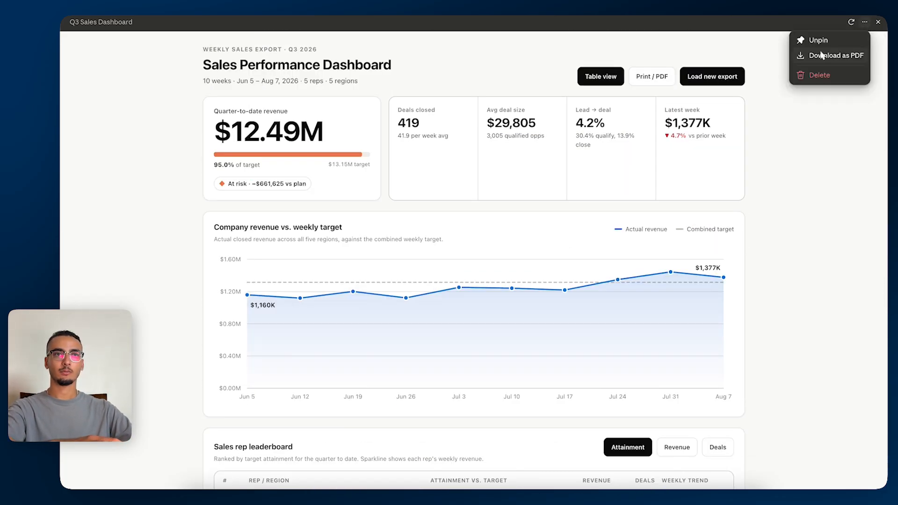
left_click(878, 24)
left_click(878, 24)
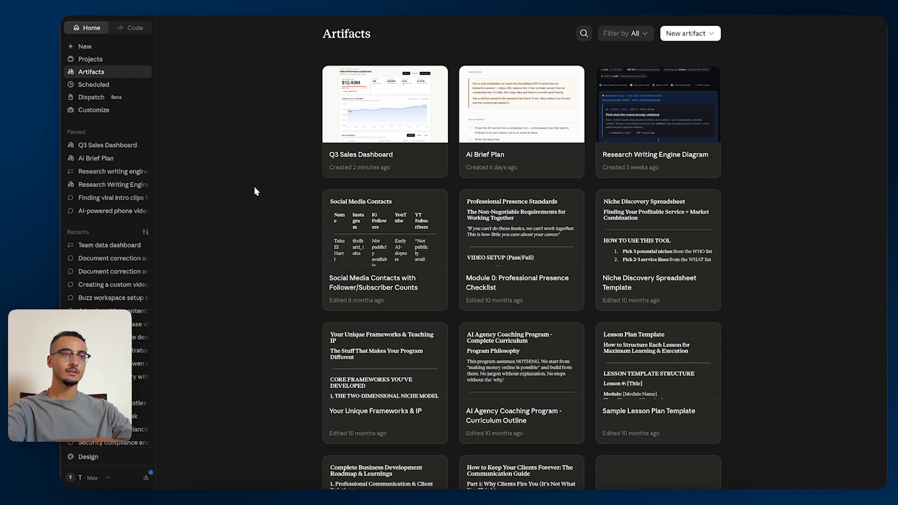
left_click(379, 162)
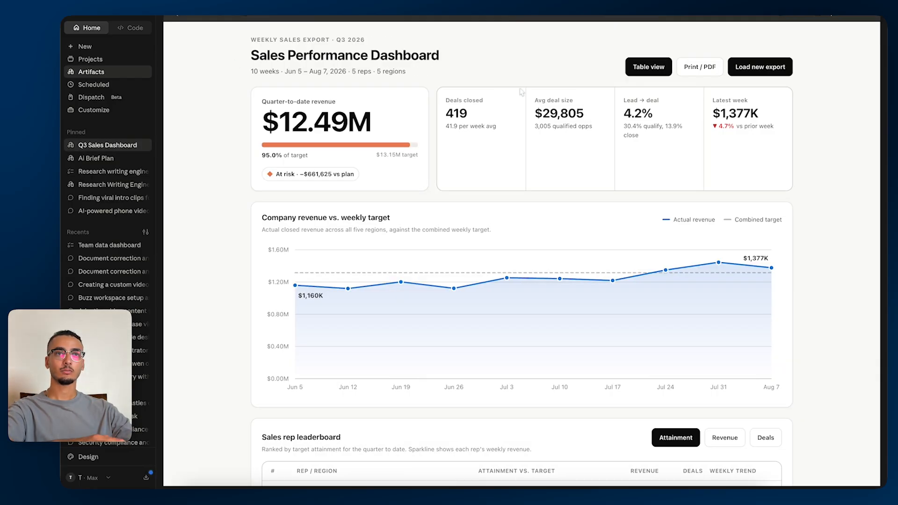
left_click(817, 18)
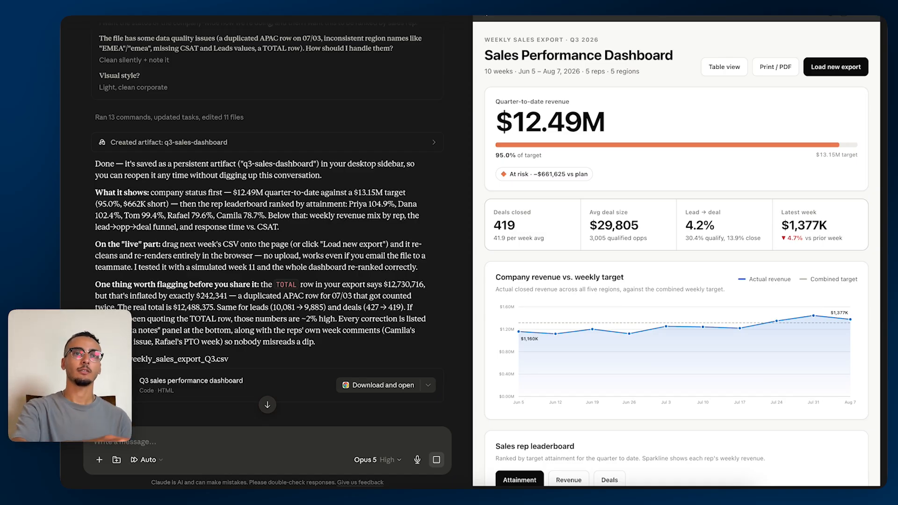
Check the artifact's available options and look over the dashboard's lower charts.
left_click(858, 17)
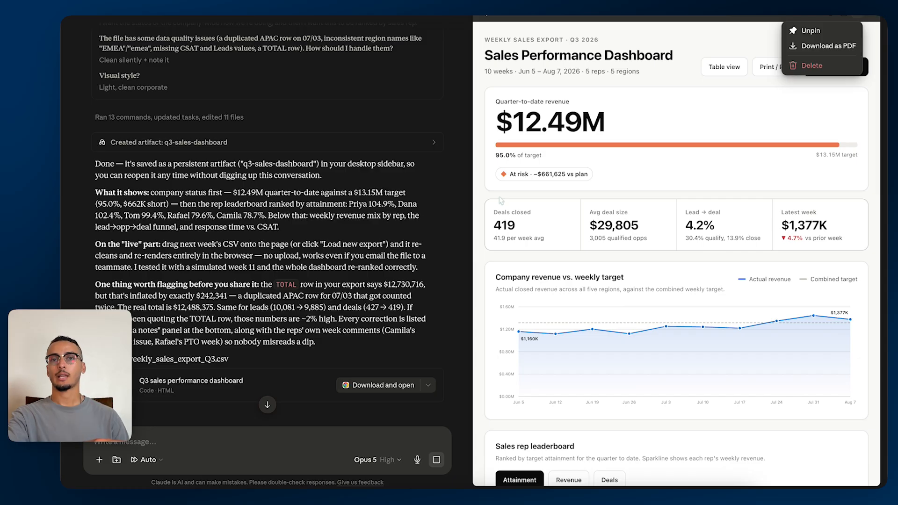
left_click(696, 51)
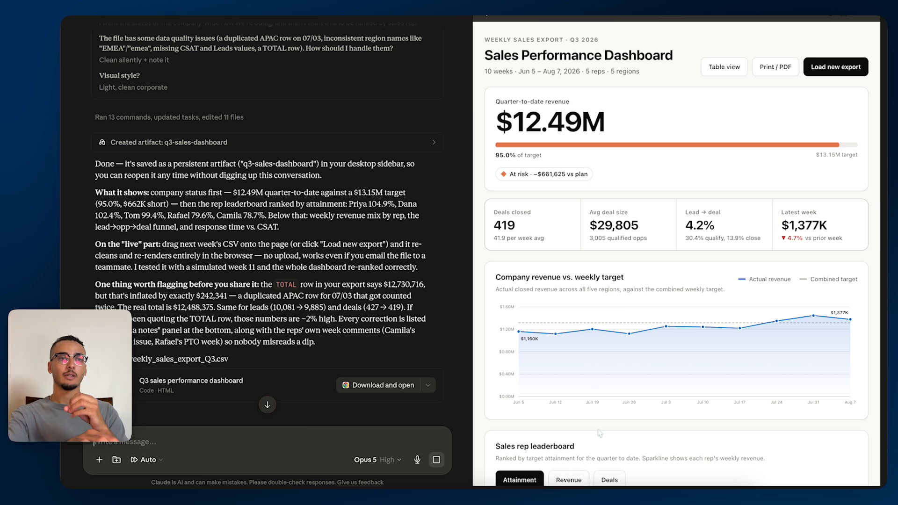
scroll(600, 433, "down", 10)
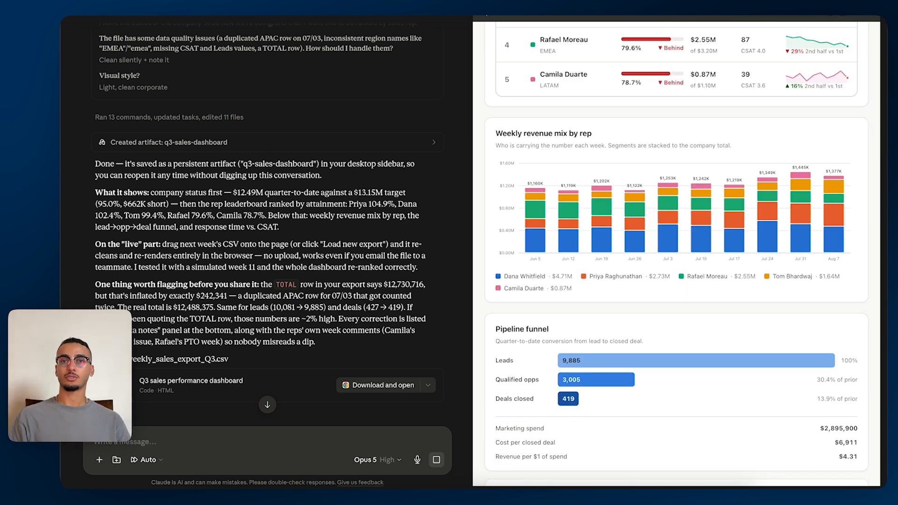
Search Claude's connector directory for "drive", view the Google Drive connector's details and close the settings.
left_click(74, 478)
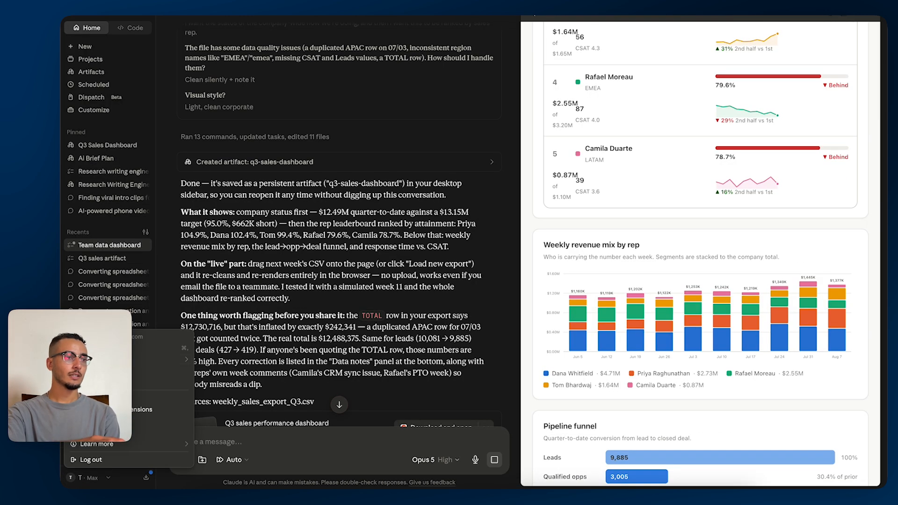
left_click(108, 348)
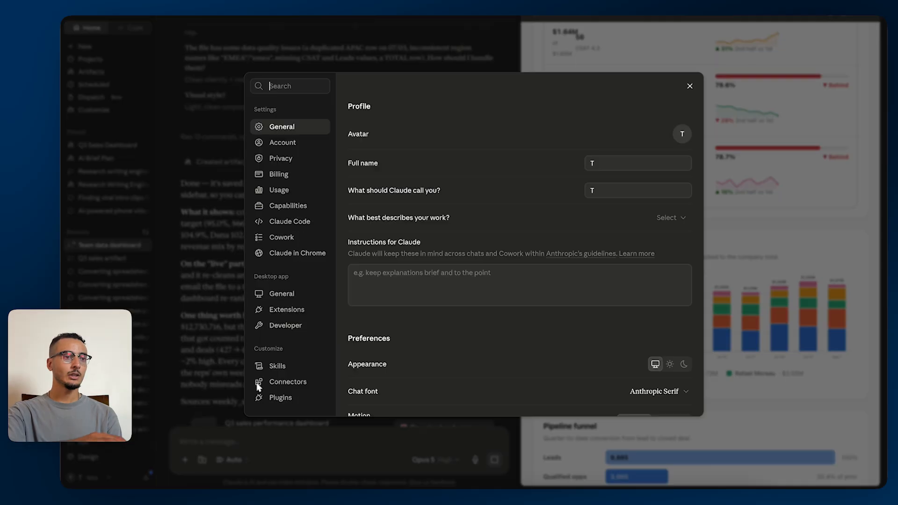
left_click(288, 382)
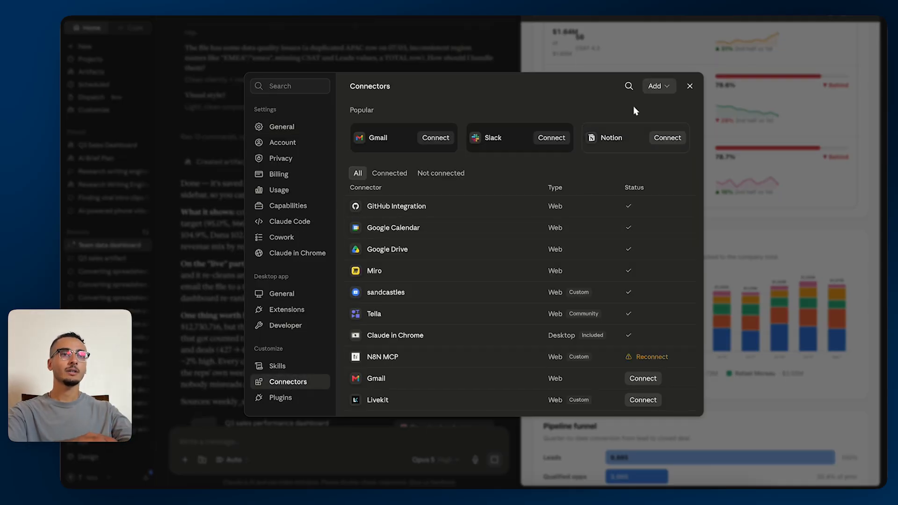
left_click(627, 87)
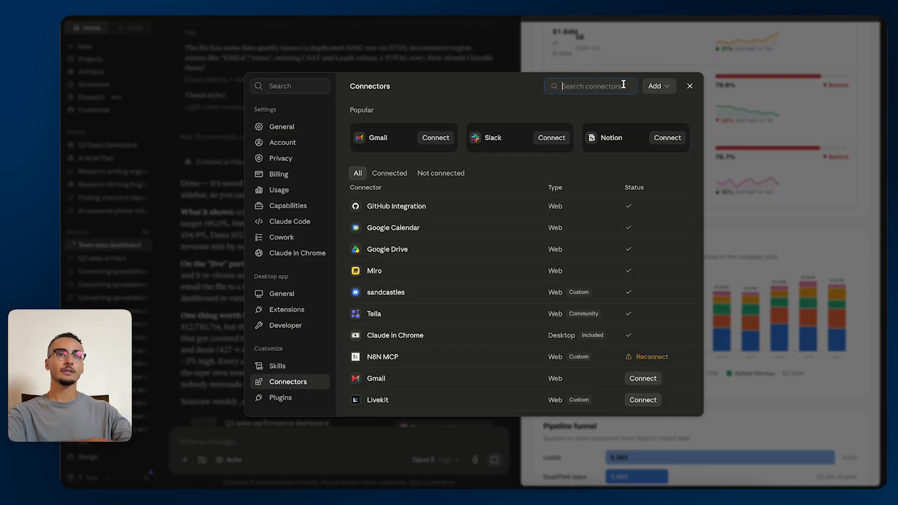
type("shee")
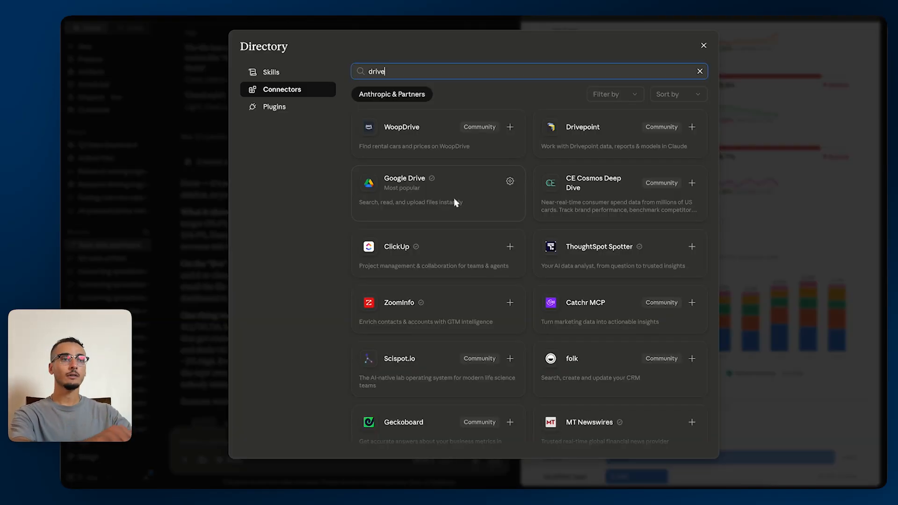
left_click(437, 177)
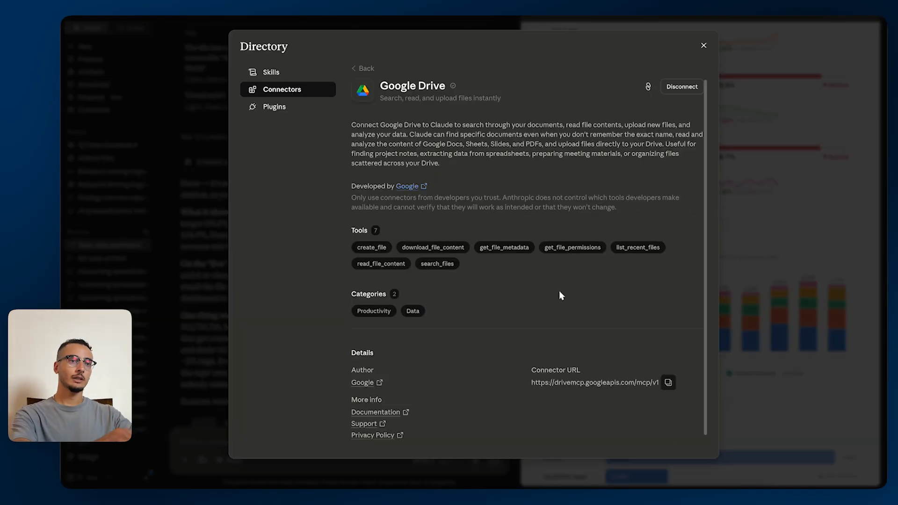
left_click(704, 47)
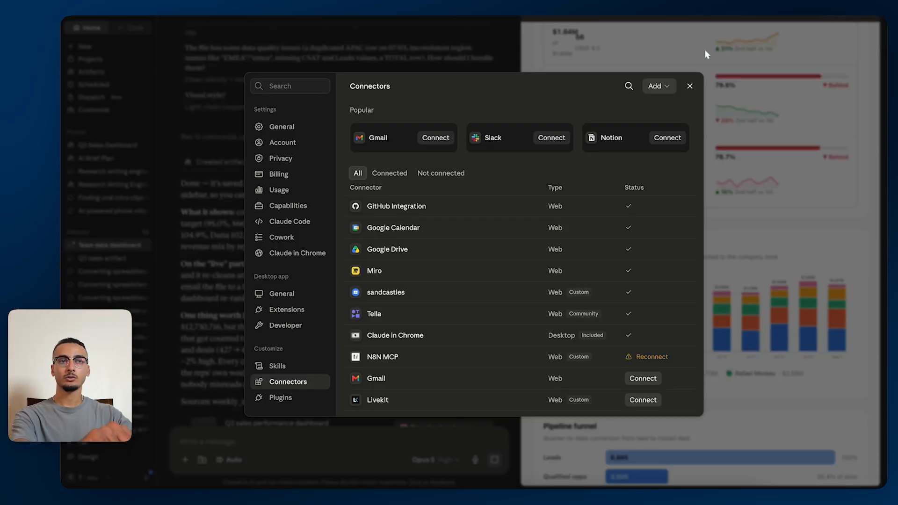
left_click(706, 55)
Start a new scheduled task created with Claude from the scheduled tasks page.
left_click(101, 85)
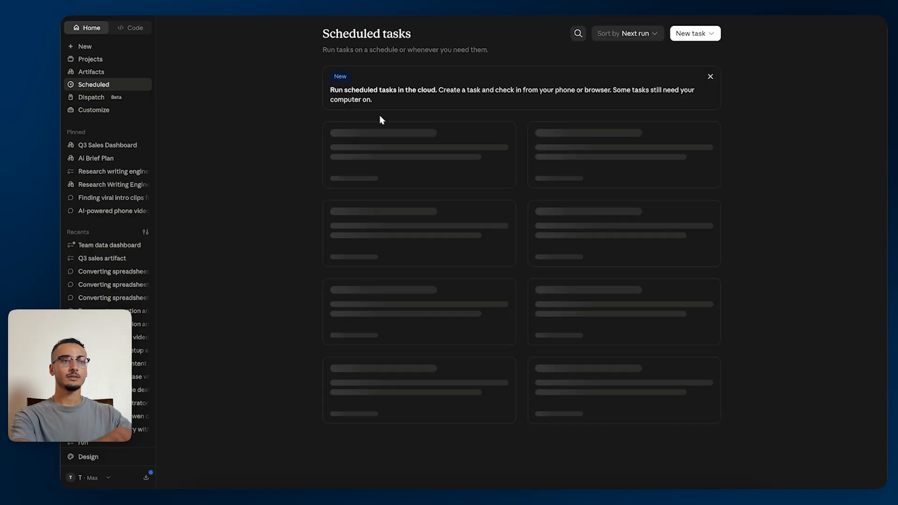
left_click(691, 33)
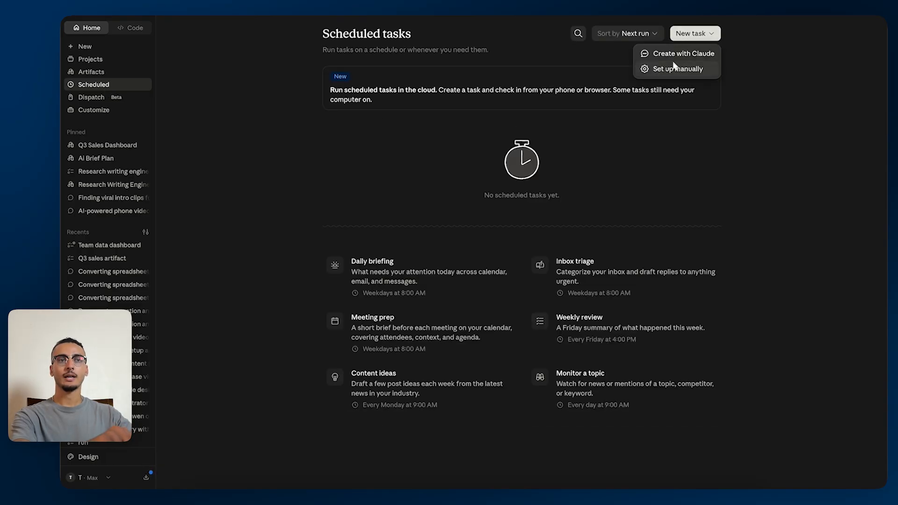
left_click(683, 57)
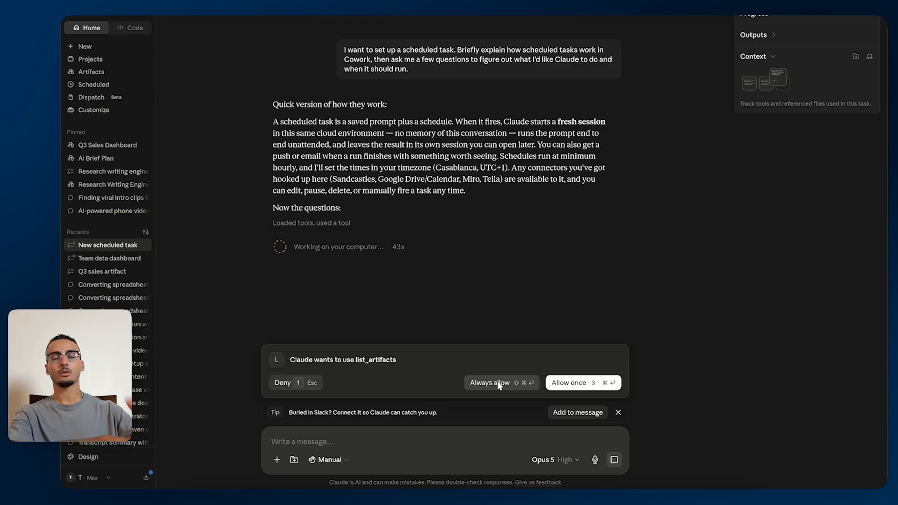
left_click(496, 380)
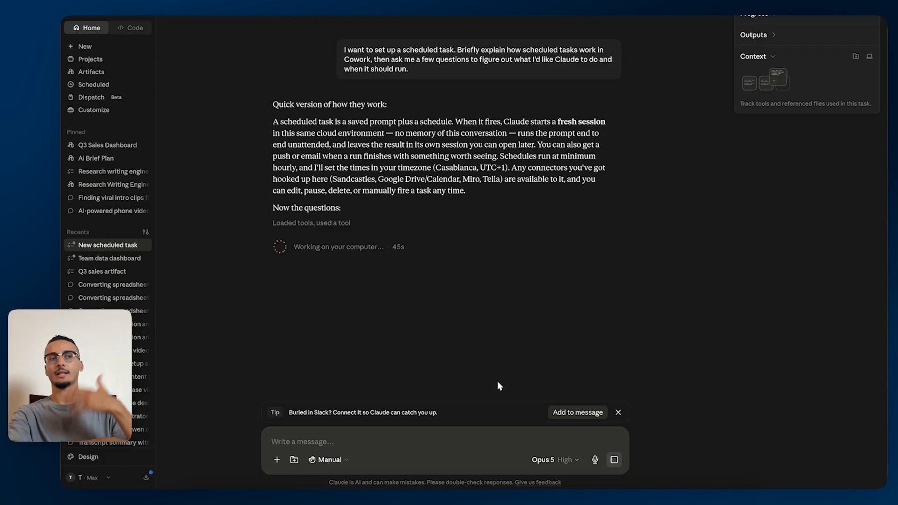
Switch to the browser and upload weekly_sales_export_Q3.csv from Downloads into the "excel claude" folder in Google Drive.
key("ctrl+Up")
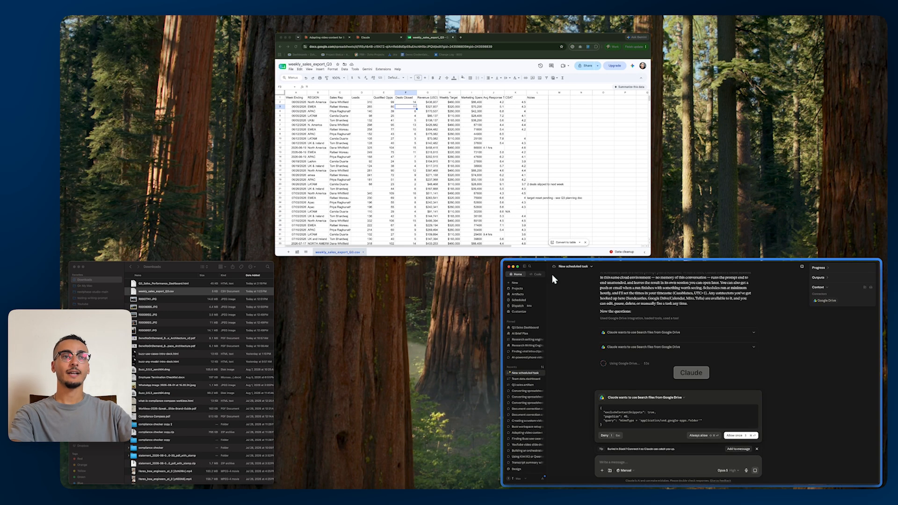
left_click(584, 193)
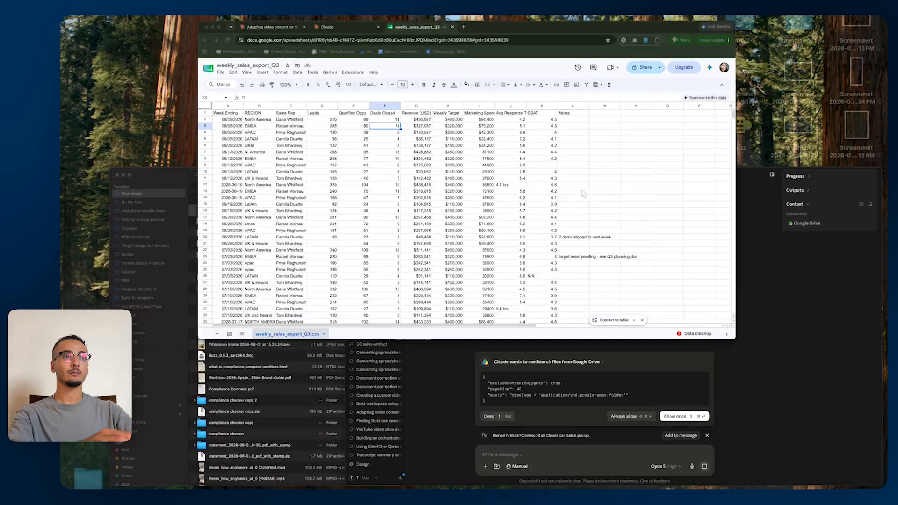
key("super+t")
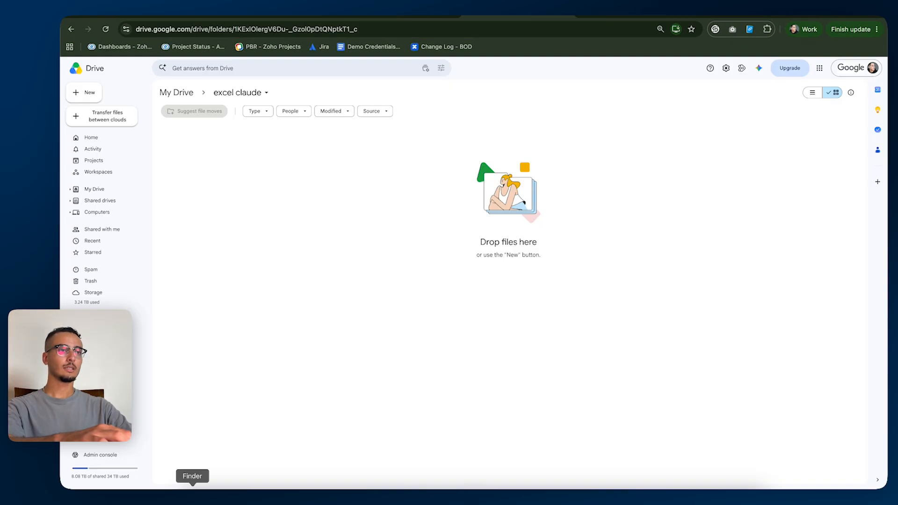
left_click(193, 496)
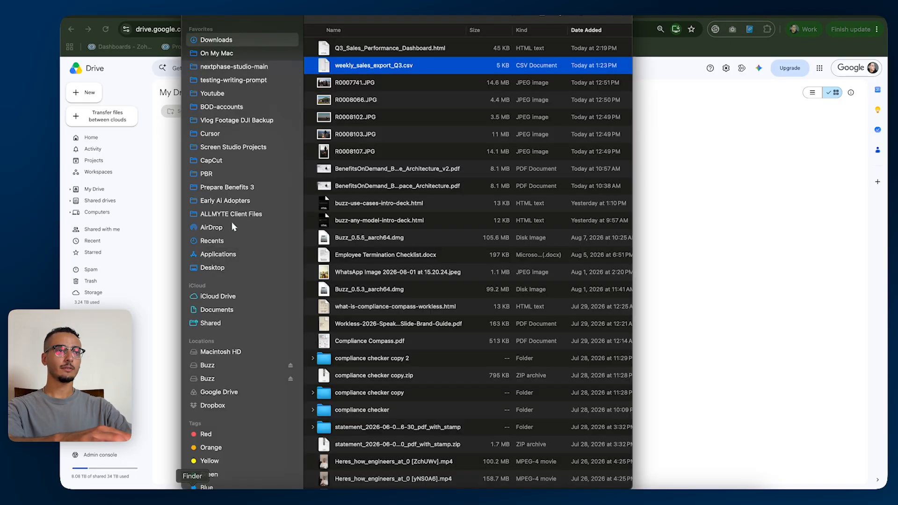
left_click(383, 48)
left_click_drag(375, 65, 686, 258)
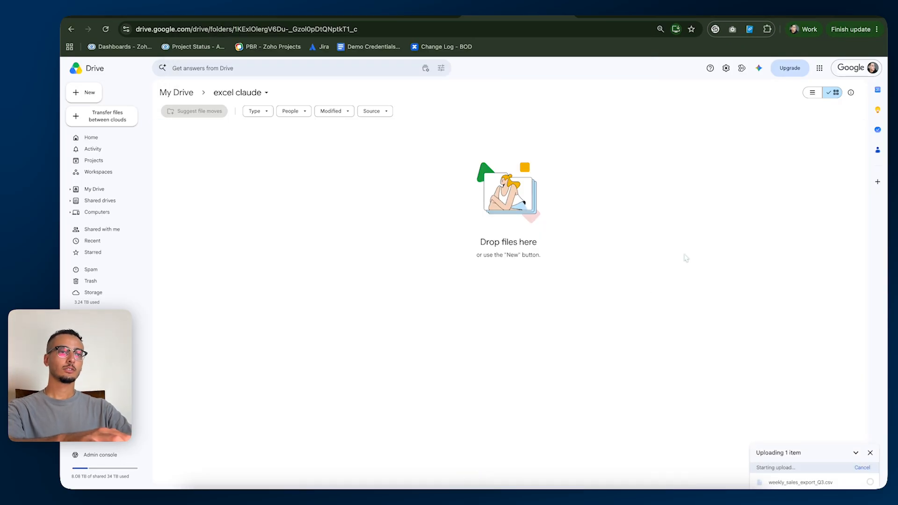
Copy the Drive folder's link and send it in Claude's scheduled task conversation with "This is the only link you are allowed to check.".
left_click(260, 28)
key("super+c")
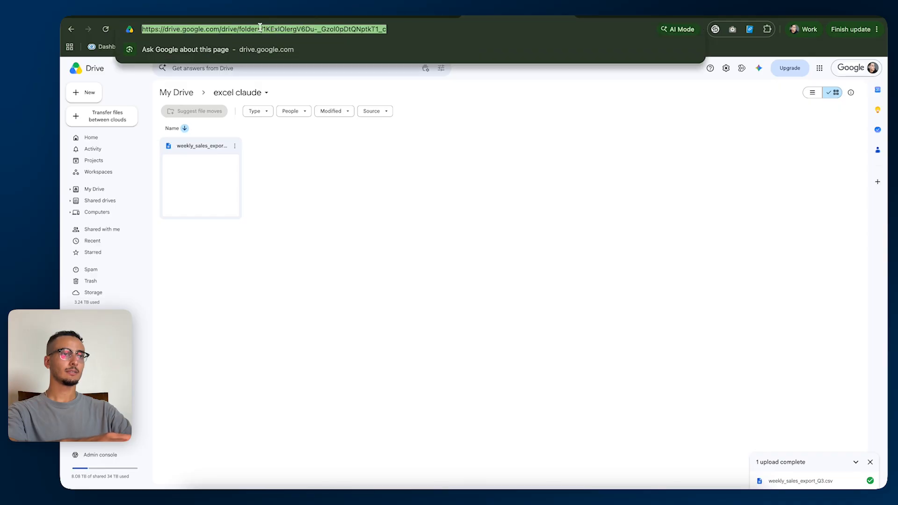
left_click(502, 495)
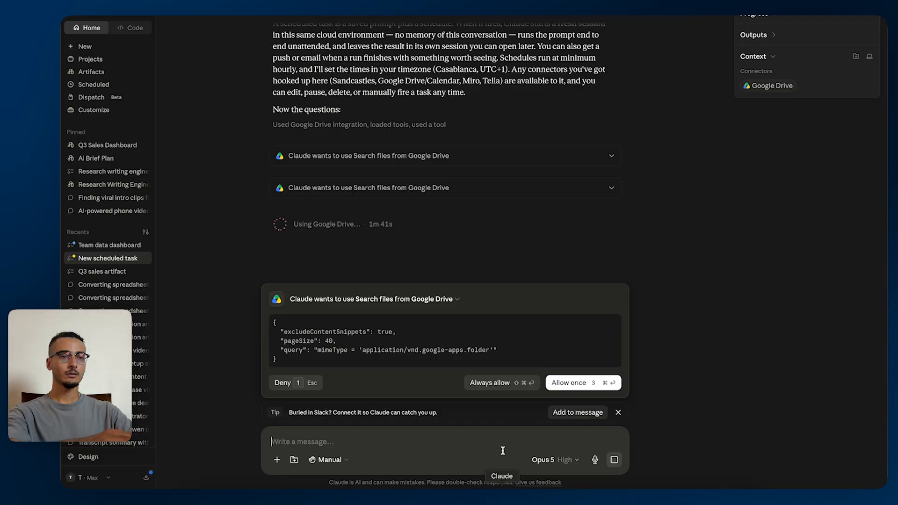
key("super+v")
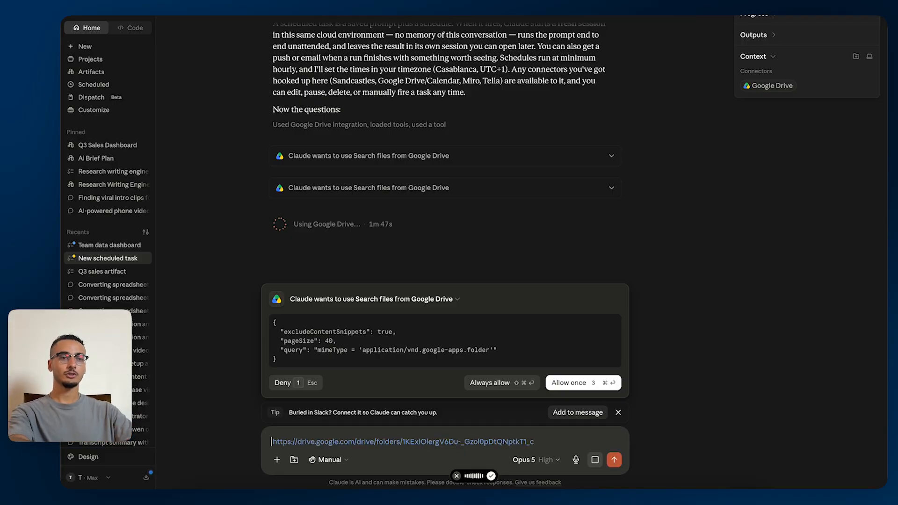
key("Return")
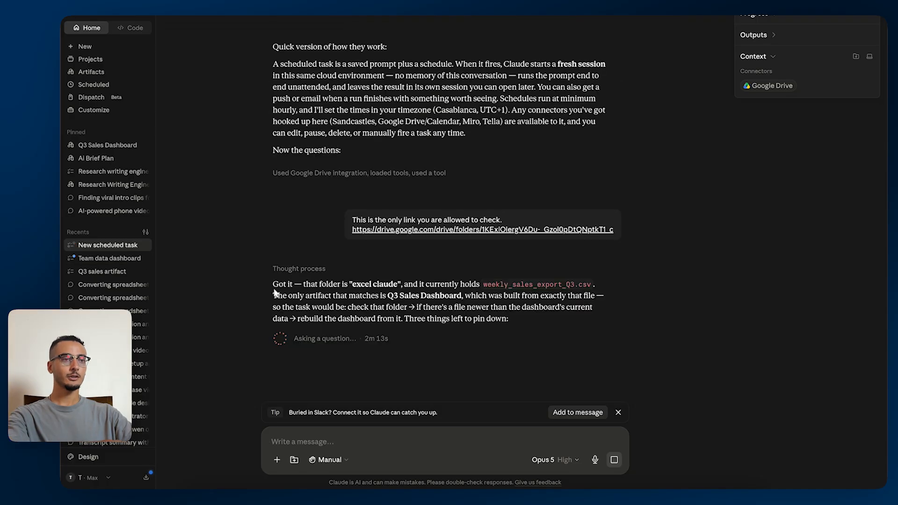
Answer the task questions with weekly Monday 5:00 AM, any file newer than the dashboard, replace the data and keep the design, and push only.
left_click_drag(273, 283, 567, 321)
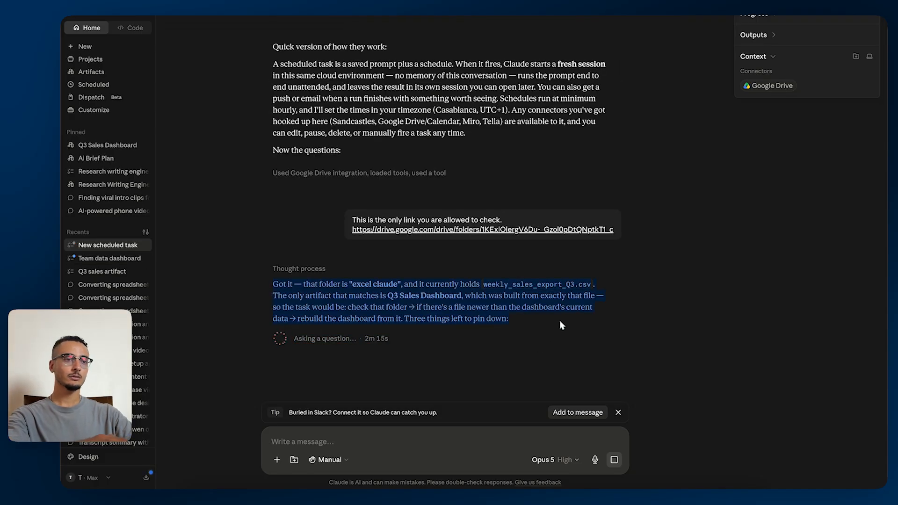
left_click(375, 389)
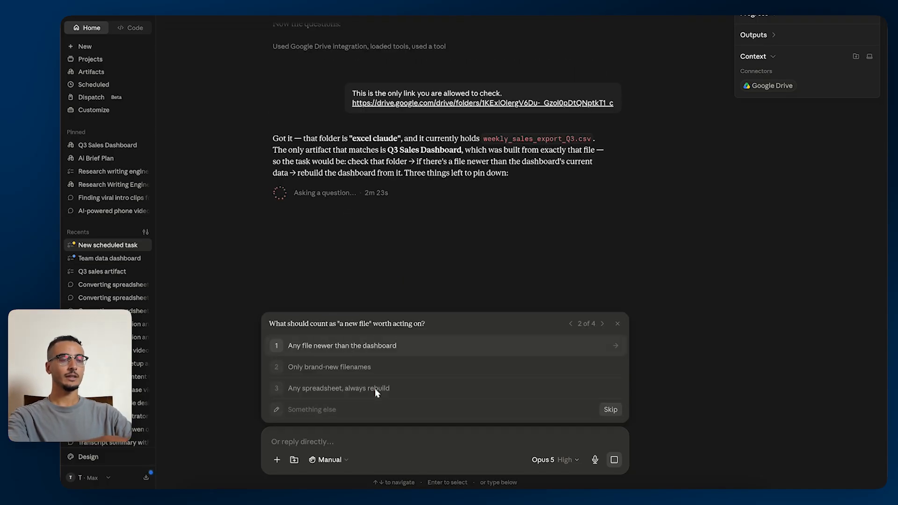
left_click(393, 350)
left_click_drag(360, 323, 485, 334)
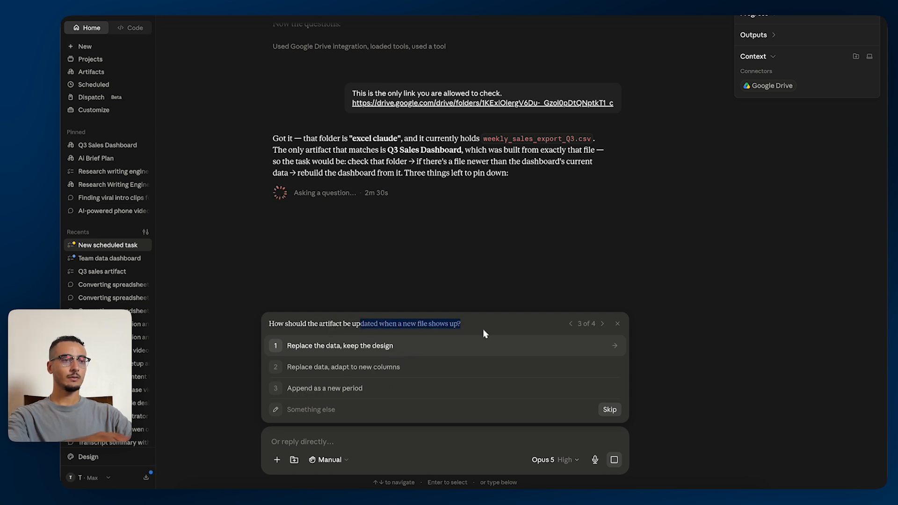
left_click(422, 346)
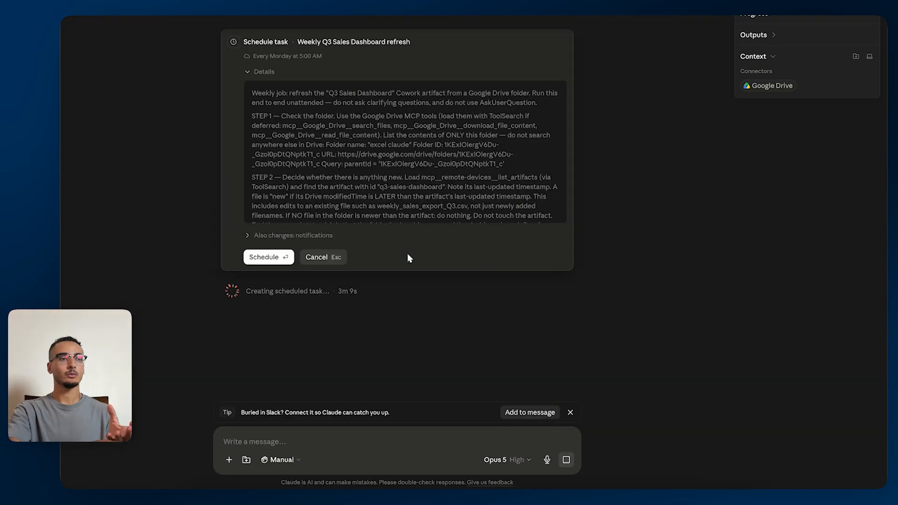
Review the details of the "Weekly Q3 Sales Dashboard refresh" task and approve its schedule of every Monday at 5:00 AM.
scroll(351, 169, "down", 3)
scroll(328, 148, "up", 3)
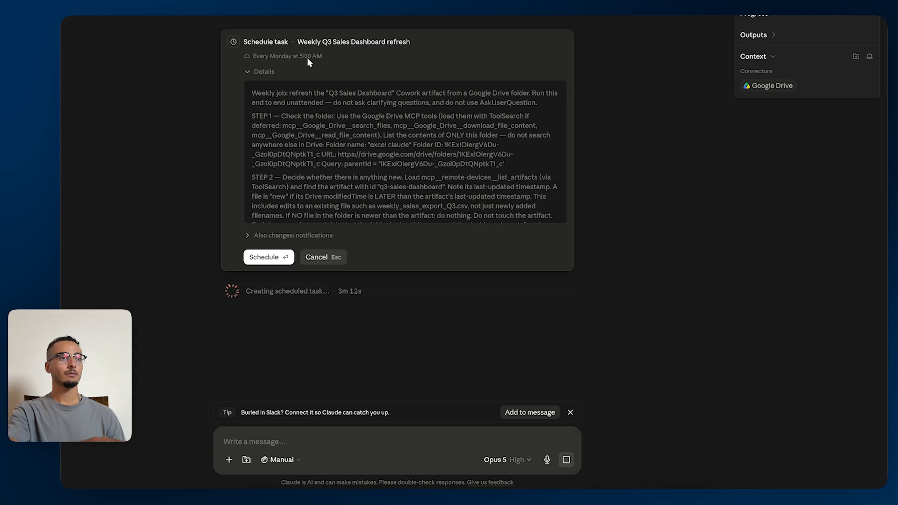
left_click(266, 257)
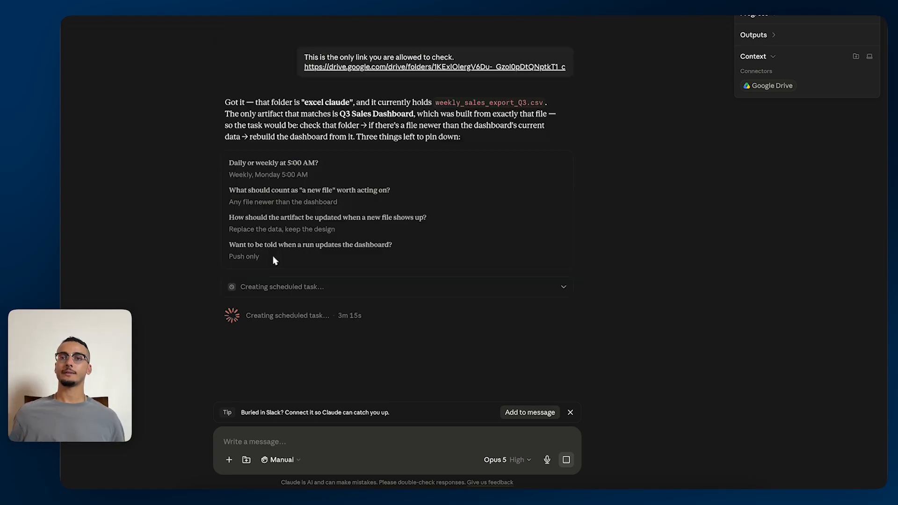